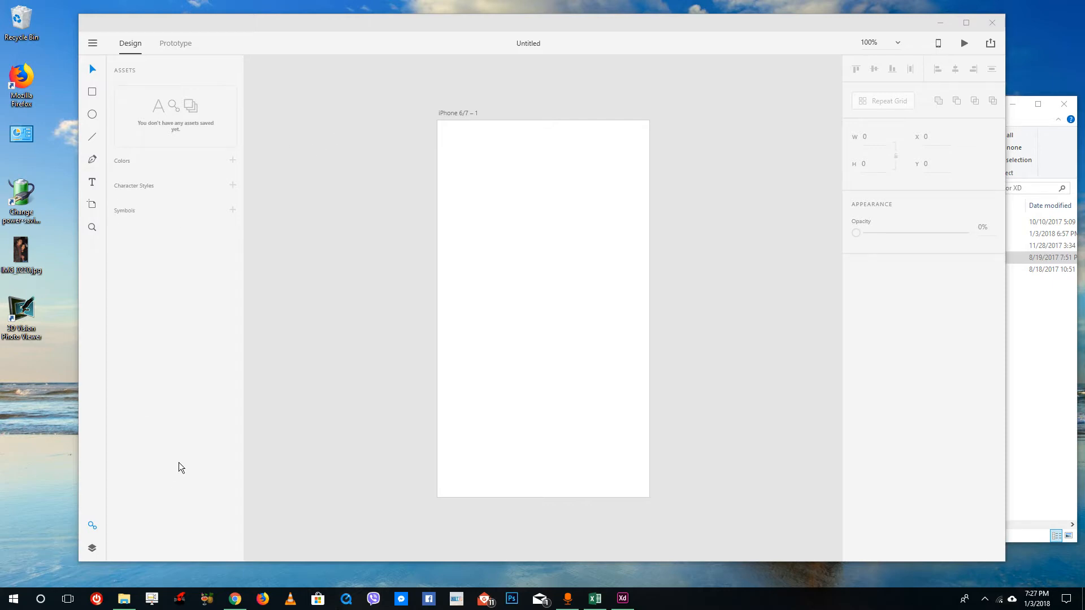
left_click(92, 526)
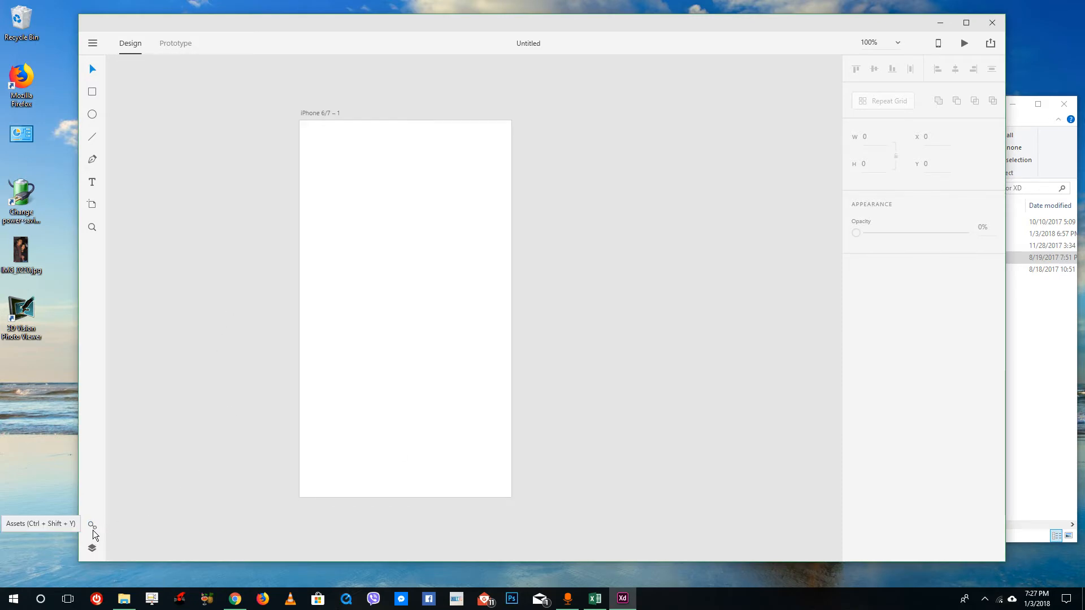
left_click(92, 526)
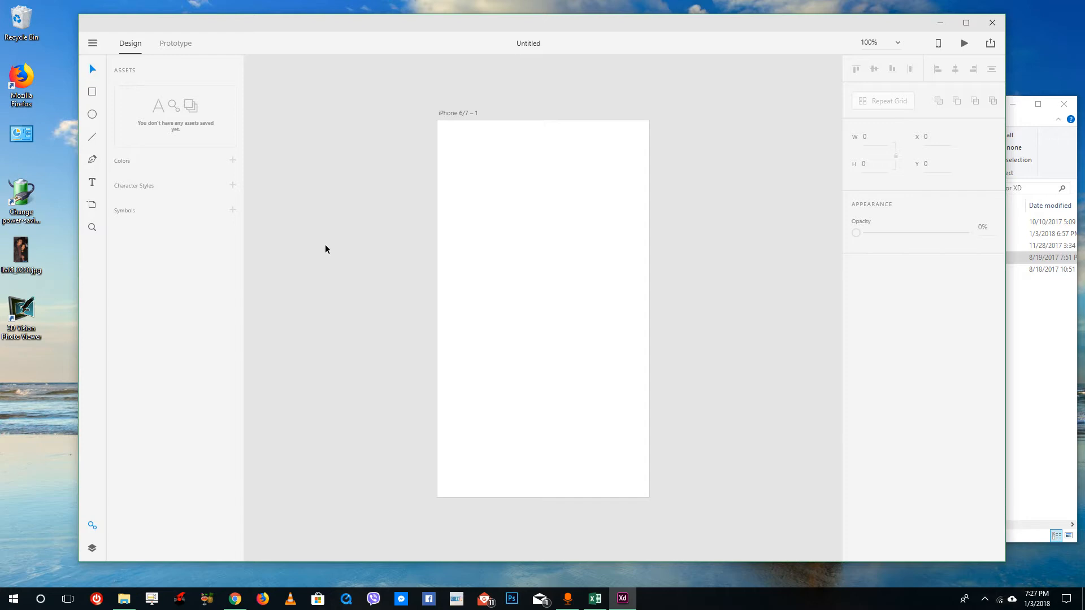
Draw a circle about 305 px wide on the artboard and a smaller one about 87 px wide inside its left half
left_click(92, 115)
left_click_drag(458, 185, 630, 370)
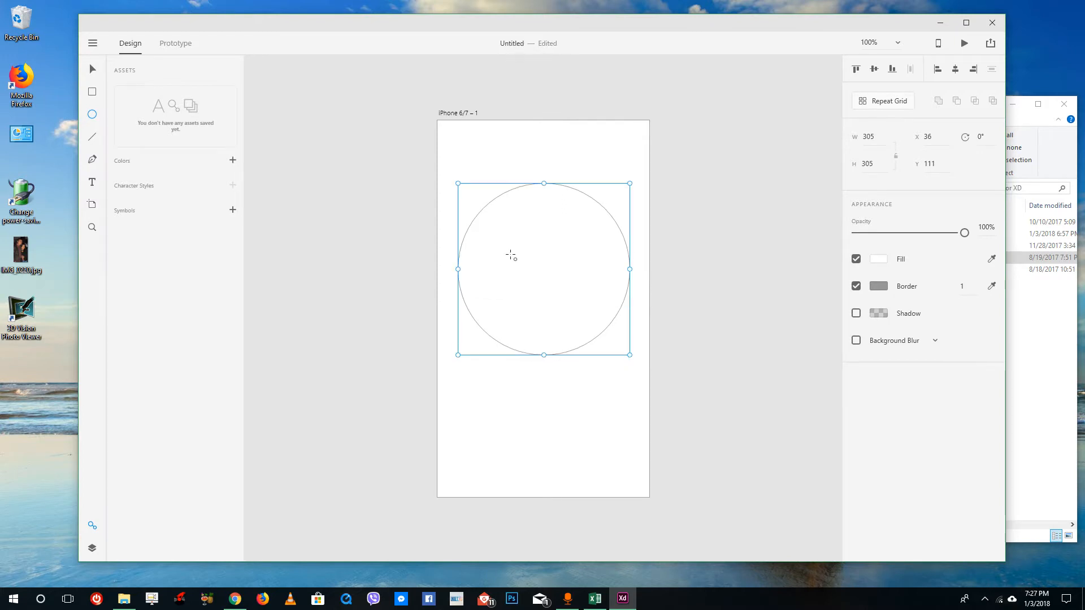
left_click_drag(476, 248, 503, 263)
Duplicate the small circle straight across into the right half of the large circle
left_click(93, 70)
left_click(502, 268)
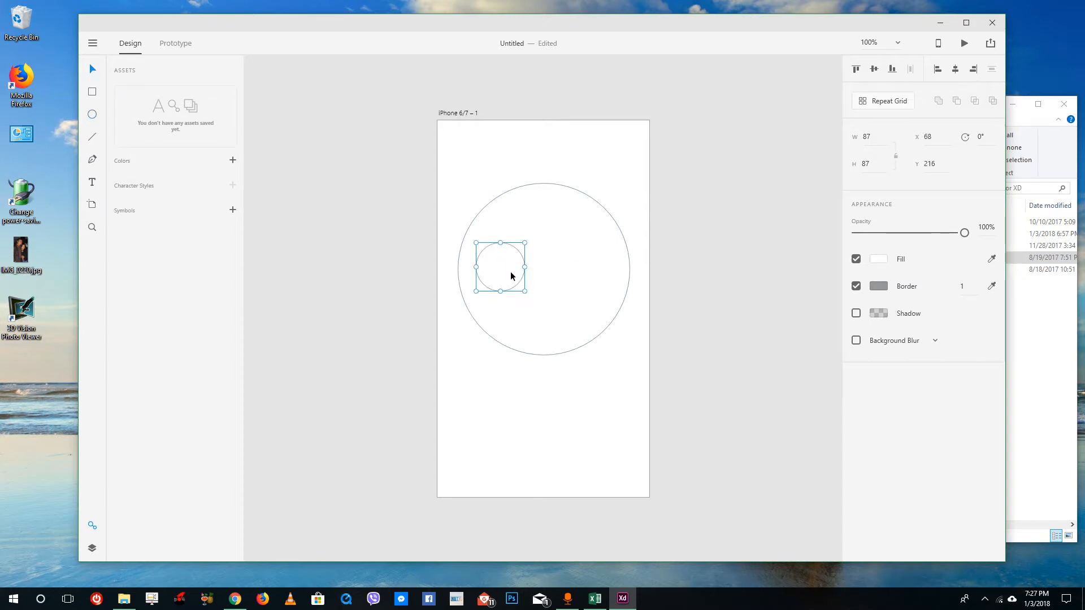
left_click_drag(502, 275, 588, 275)
Draw a rectangle bridging the upper halves of the two small circles and merge all three shapes into one handset outline
left_click(92, 92)
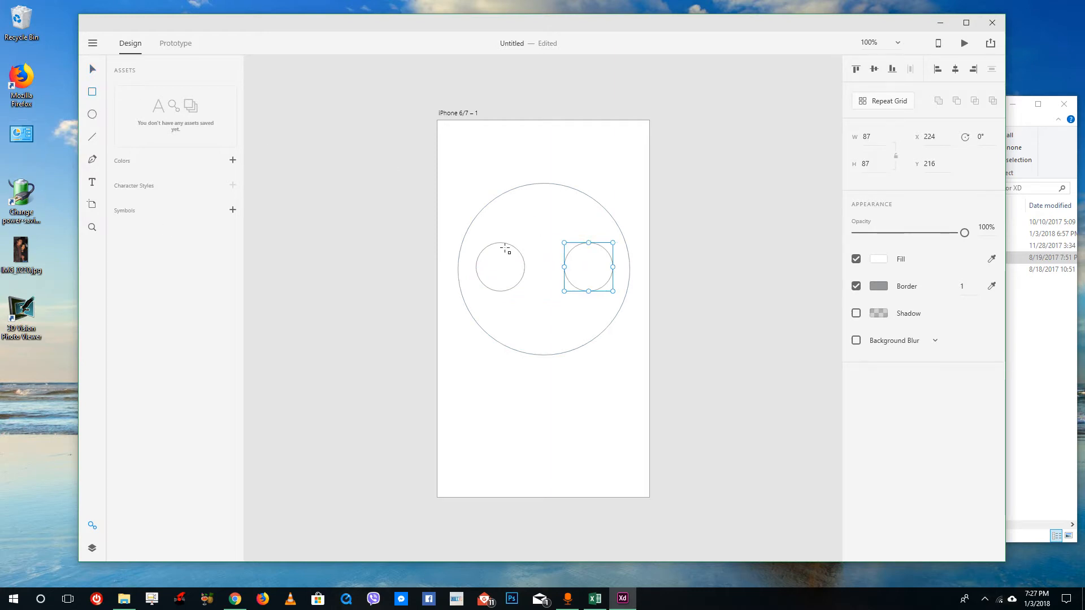
mouse_move(501, 243)
left_mouse_down()
mouse_move(605, 262)
mouse_move(591, 258)
mouse_move(591, 267)
left_mouse_up()
left_click(92, 69)
left_click(516, 278)
left_click(585, 262, "shift")
left_click(609, 269, "shift")
left_click(940, 101)
Rotate the handset shape to about 231° so it stands diagonally inside the large circle
left_click(678, 348)
left_click(607, 278)
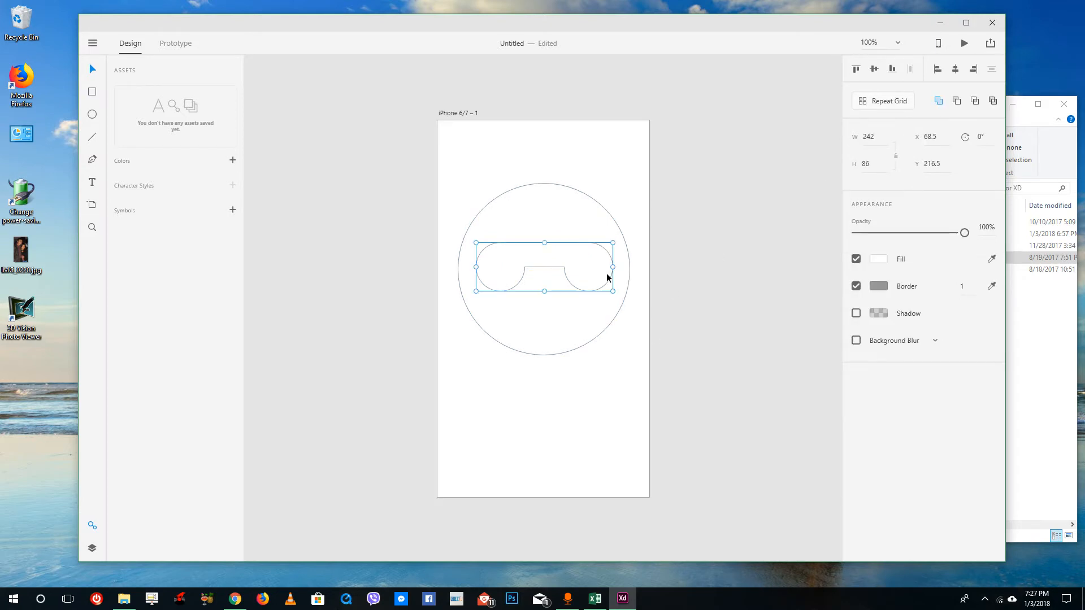
left_click_drag(615, 293, 520, 193)
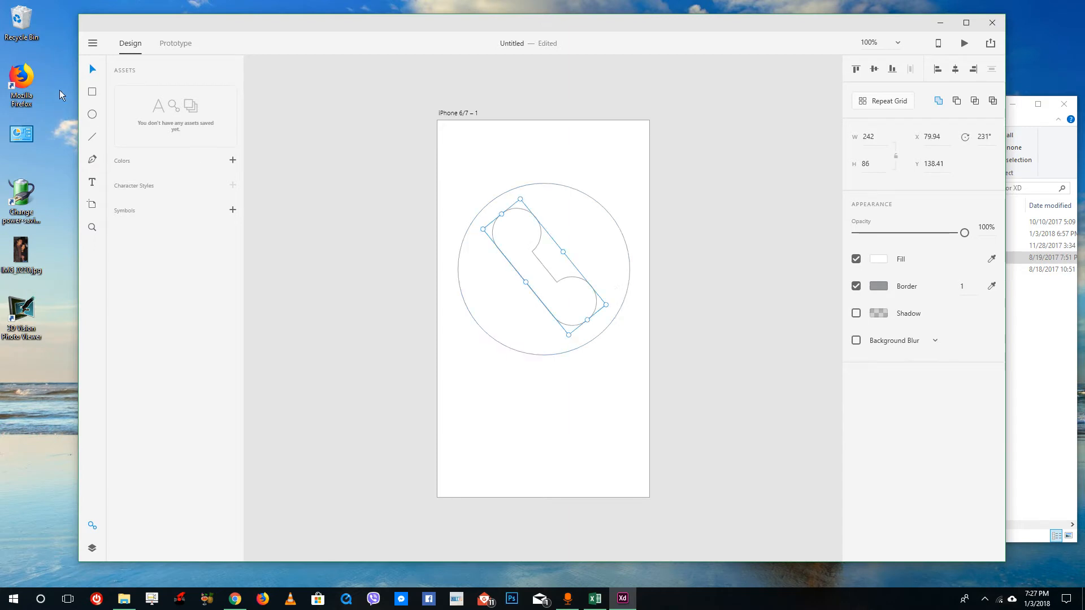
Move the circle and handset to the upper part of the artboard and place a duplicate of both directly below
left_click_drag(697, 396, 412, 177)
left_click_drag(572, 233, 601, 382)
left_click(674, 266)
left_click_drag(565, 252, 611, 441)
key("ctrl+z")
Rotate the handset in the lower circle until it lies roughly horizontal
left_click(593, 440)
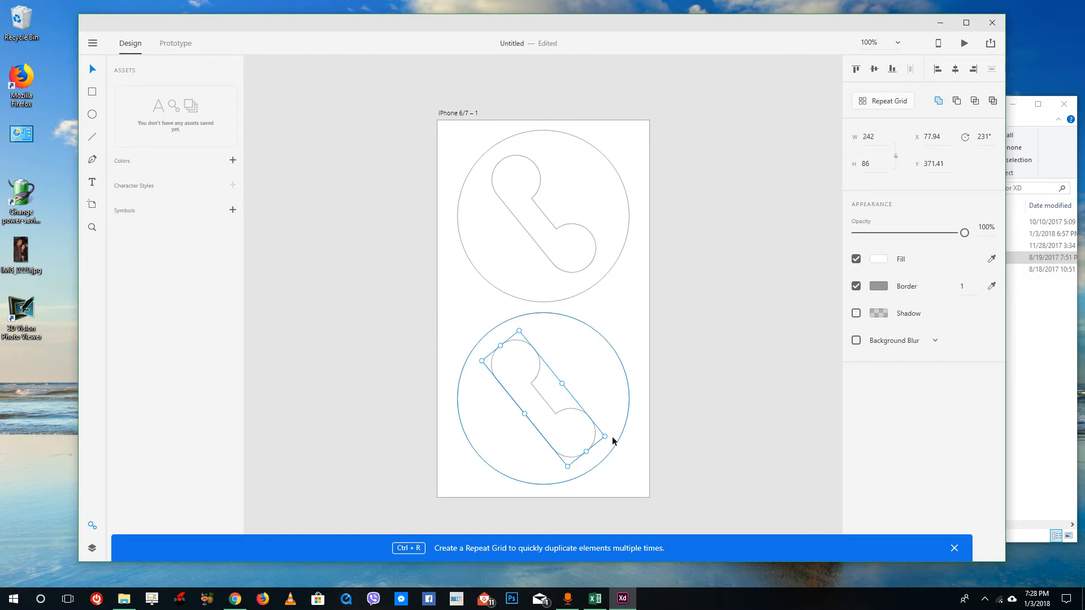
left_click_drag(610, 436, 478, 430)
left_click(710, 329)
left_click_drag(692, 298, 491, 144)
left_click_drag(703, 357, 456, 475)
left_click(699, 350)
left_click_drag(700, 350, 447, 483)
left_click(759, 353)
left_click_drag(695, 247, 417, 121)
left_click_drag(706, 362, 508, 469)
left_click(734, 253)
Fill the upper large circle with a solid medium green
left_click_drag(722, 315, 484, 146)
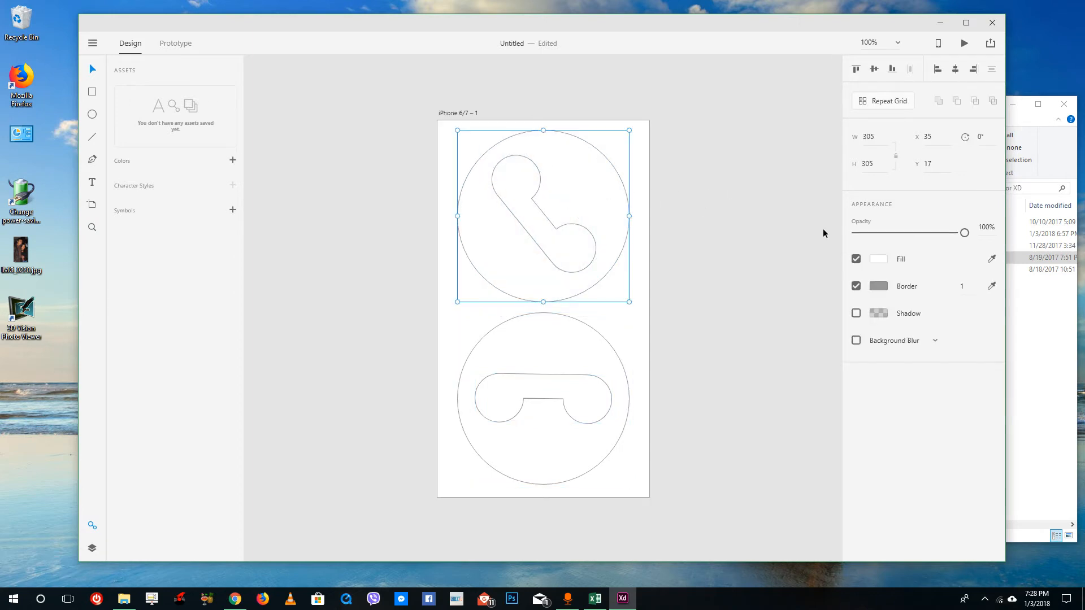
left_click(882, 259)
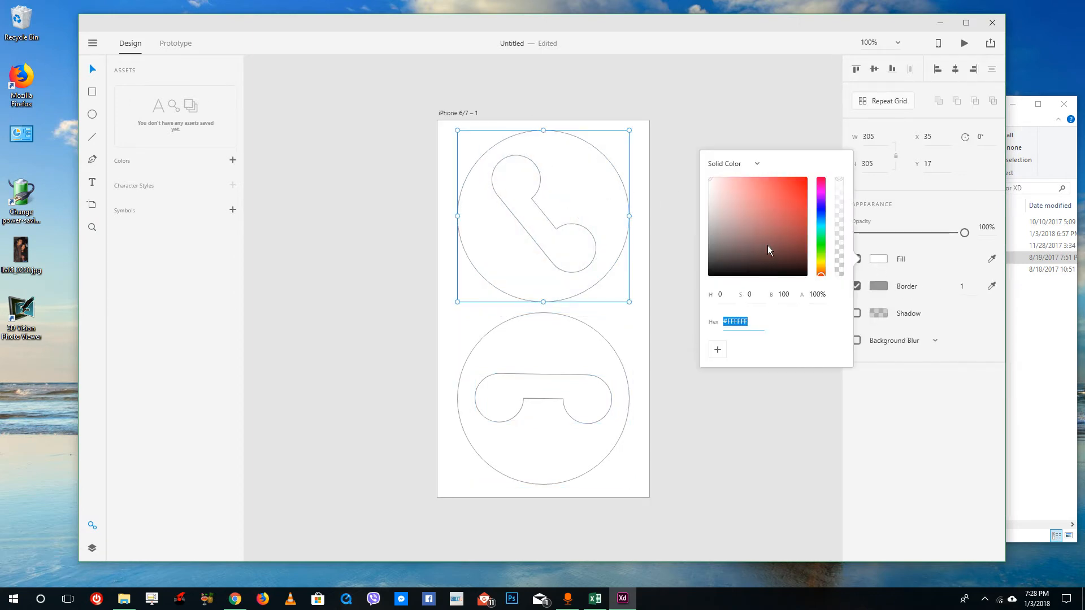
left_click_drag(821, 245, 821, 236)
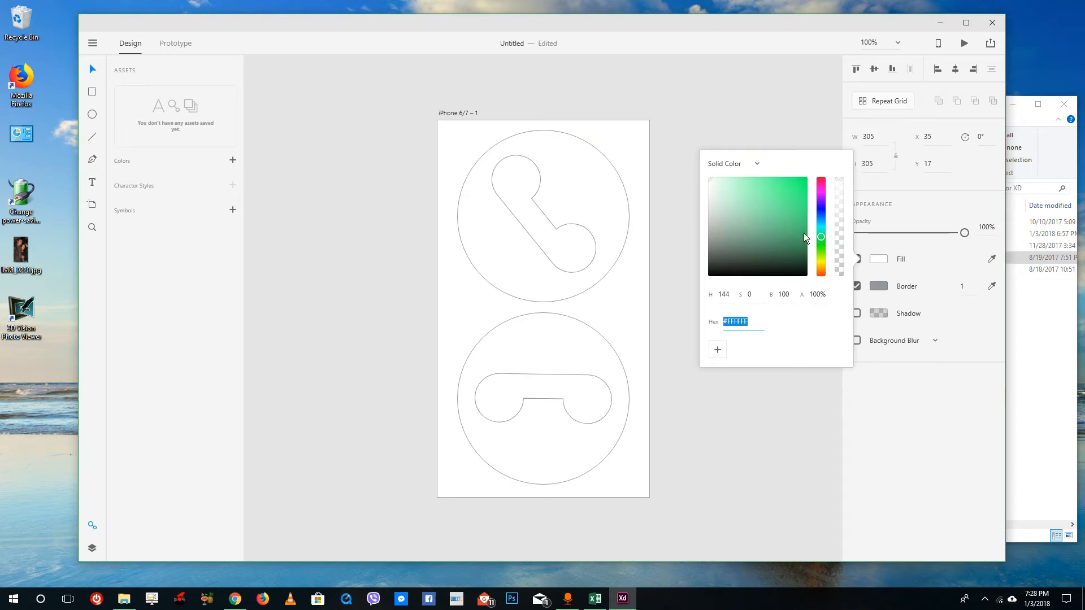
left_click(819, 244)
left_click(795, 234)
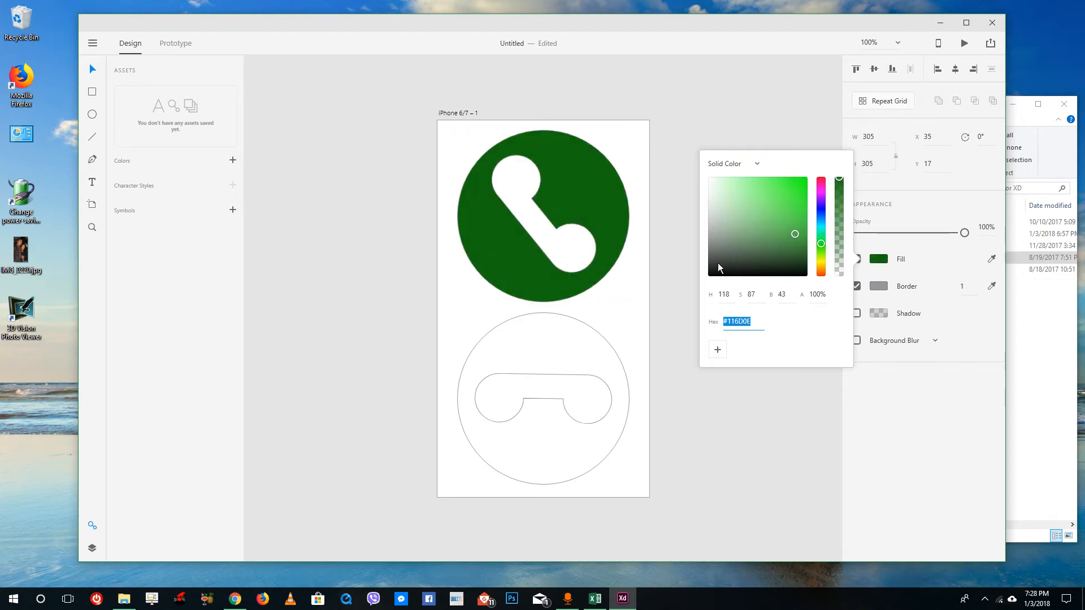
left_click_drag(801, 225, 806, 217)
Fill the lower large circle with solid red #D60000
left_click(595, 342)
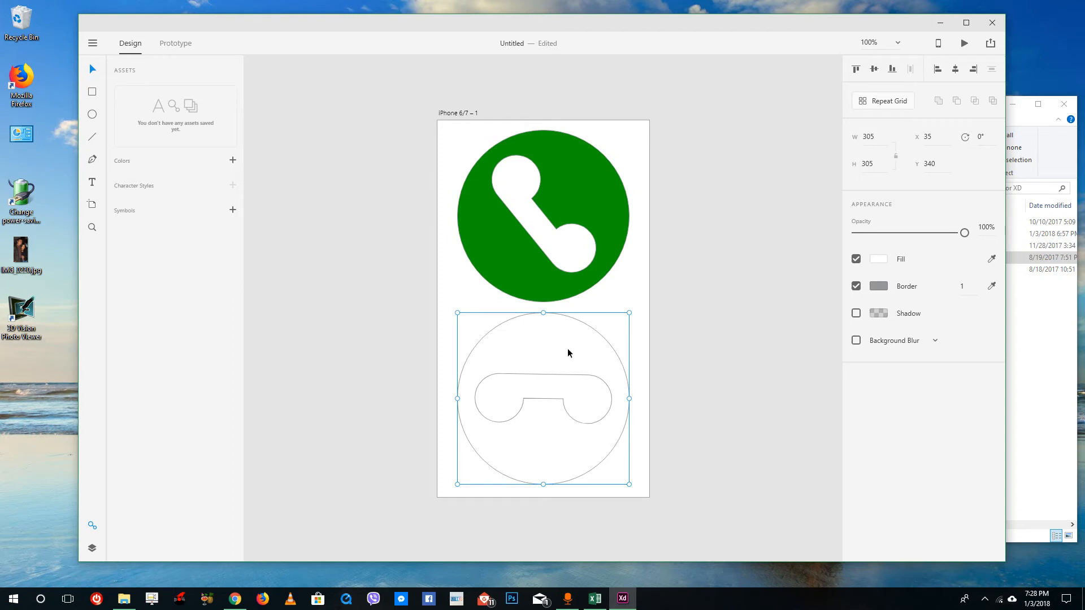
left_click(879, 260)
left_click_drag(795, 192, 805, 192)
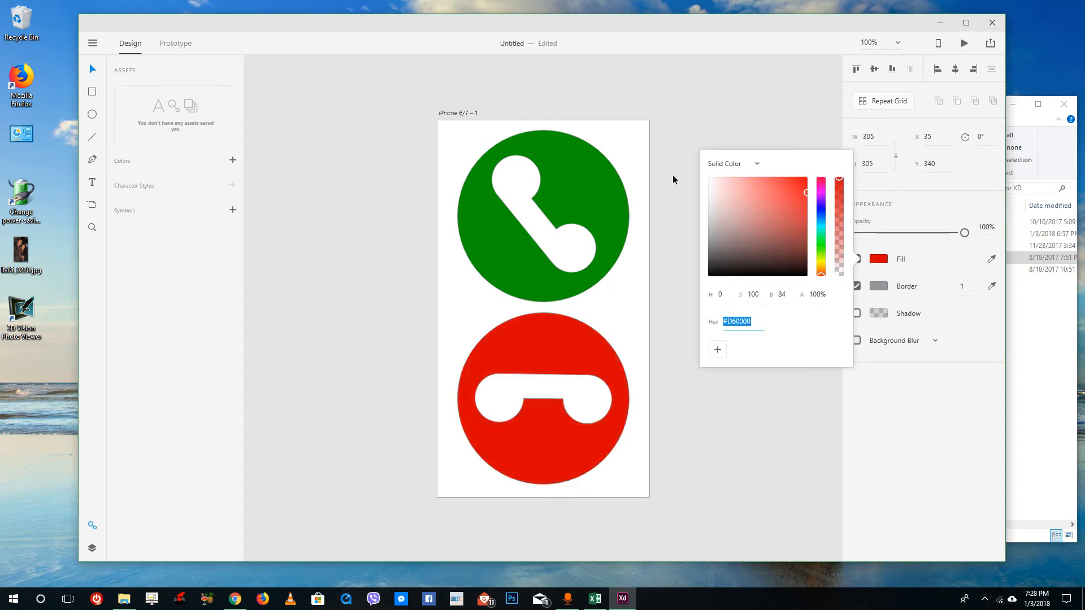
left_click(697, 108)
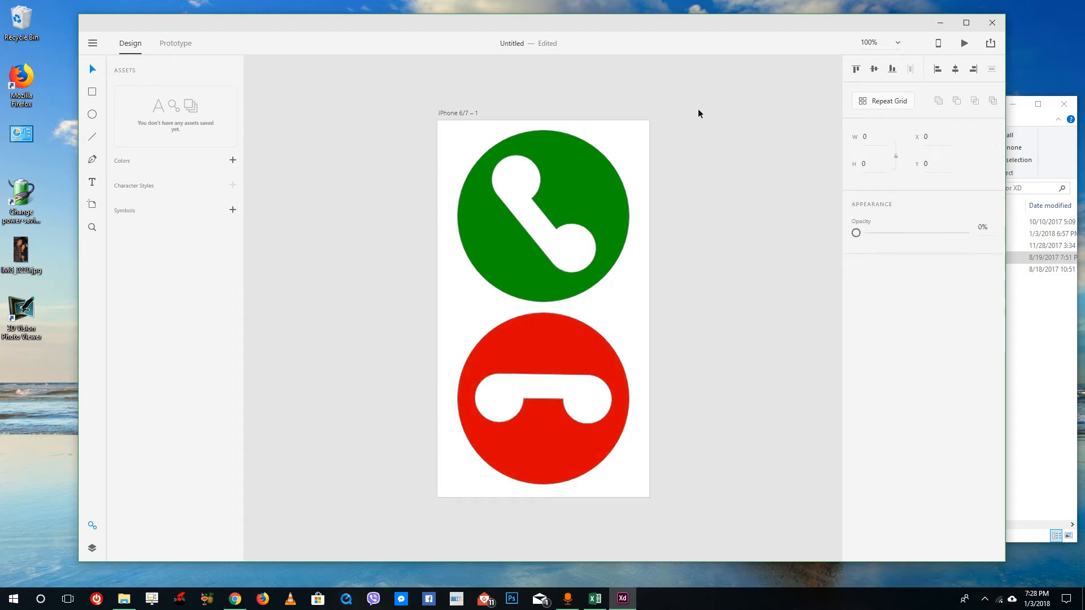
Group the green circle with its white handset
left_click(564, 247)
left_click_drag(673, 114, 418, 283)
right_click(527, 225)
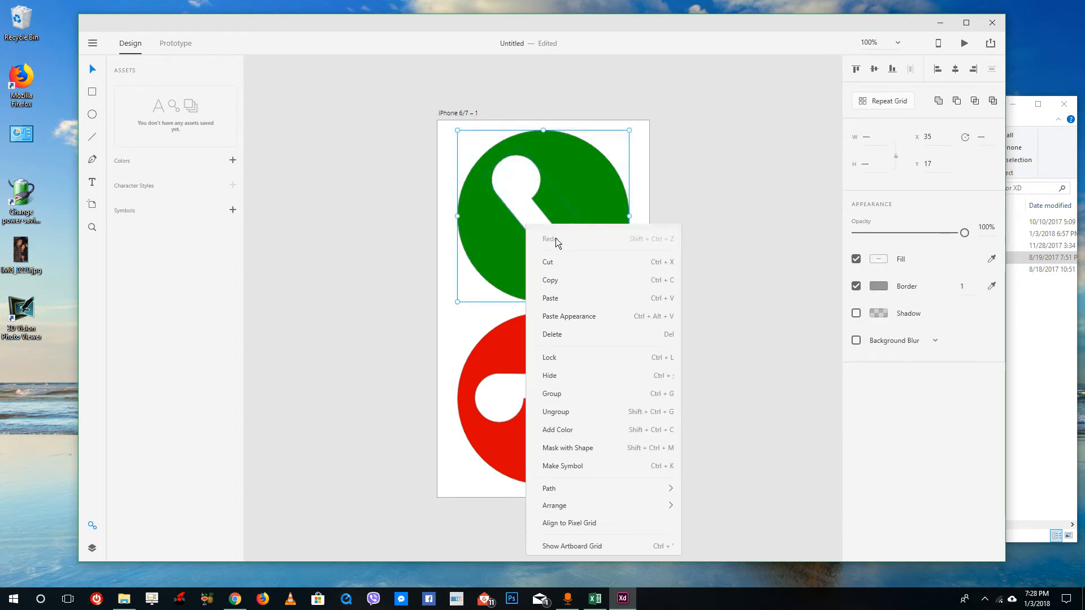
left_click(567, 409)
left_click(647, 253)
Try scaling down the grouped green icon, and undo the resize
left_click(601, 215)
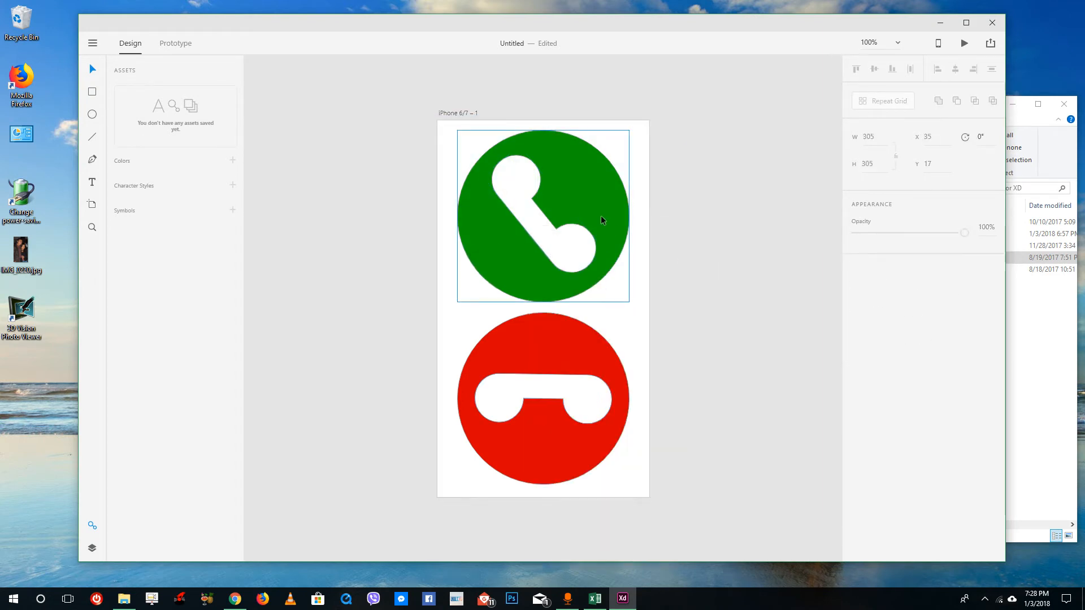
left_click_drag(629, 302, 576, 254)
key("ctrl+z")
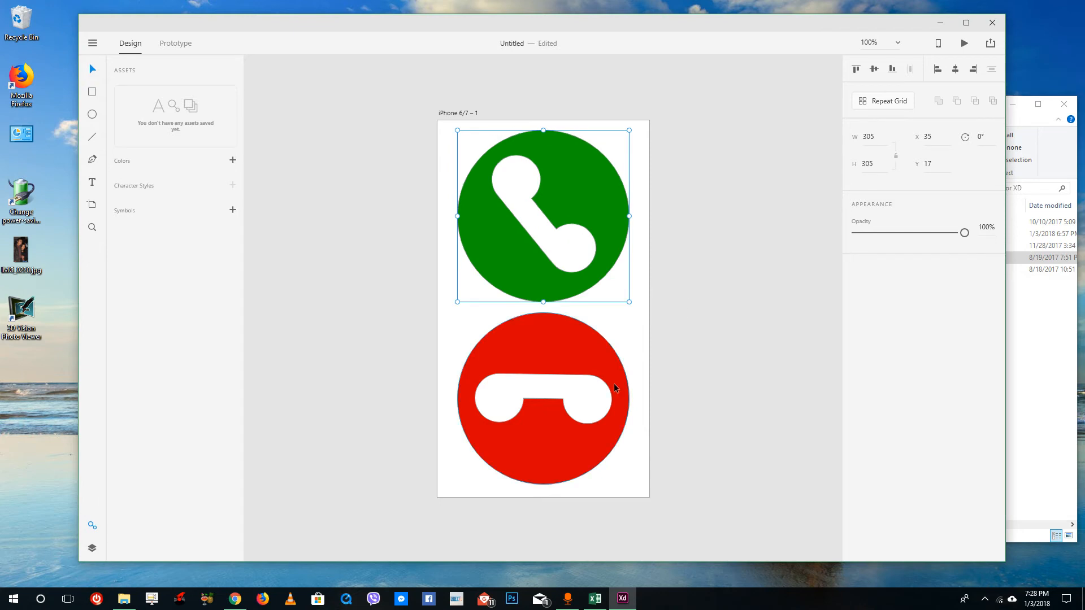
Group the red circle with its horizontal white handset
left_click(613, 384)
left_click_drag(690, 343, 491, 448)
right_click(550, 399)
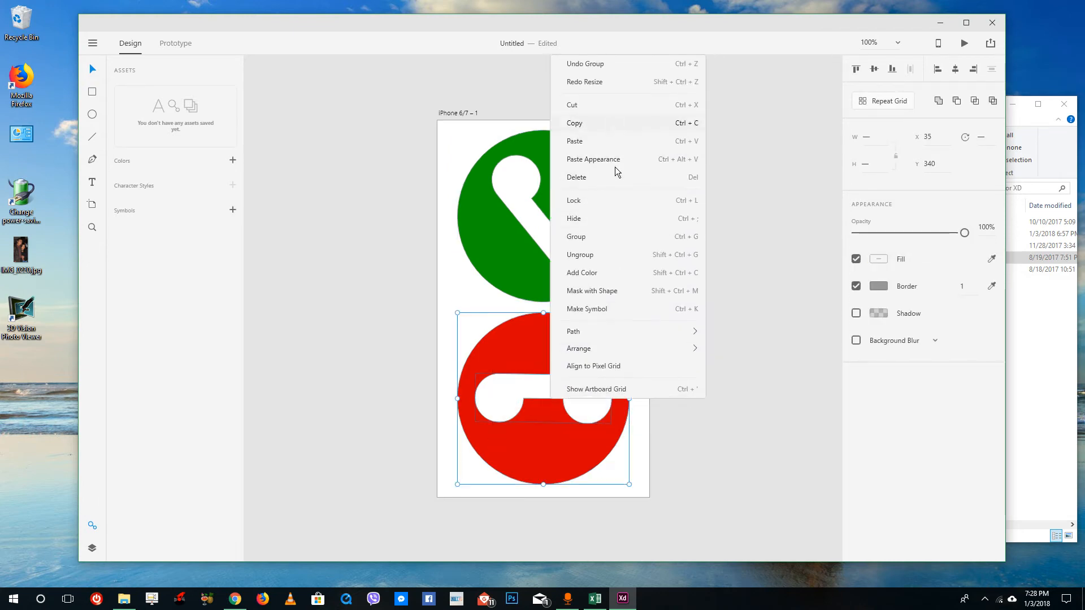
left_click(617, 235)
left_click(719, 323)
left_click(611, 367)
left_click(700, 392)
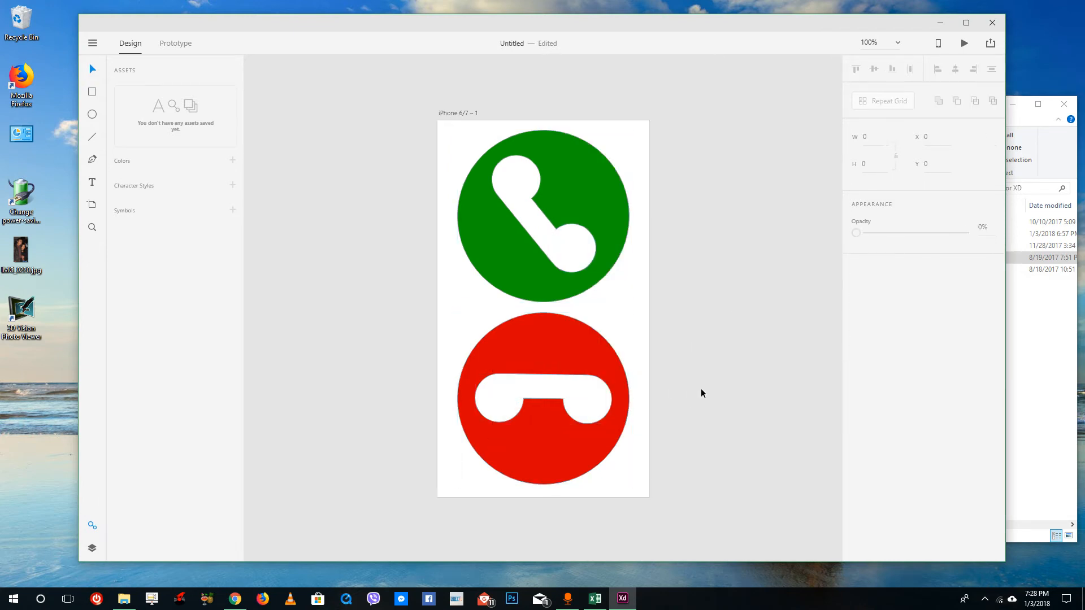
Save the green call icon and the red hang-up icon as two separate symbols in the assets
left_click(588, 271)
left_click(703, 304)
left_click(615, 212)
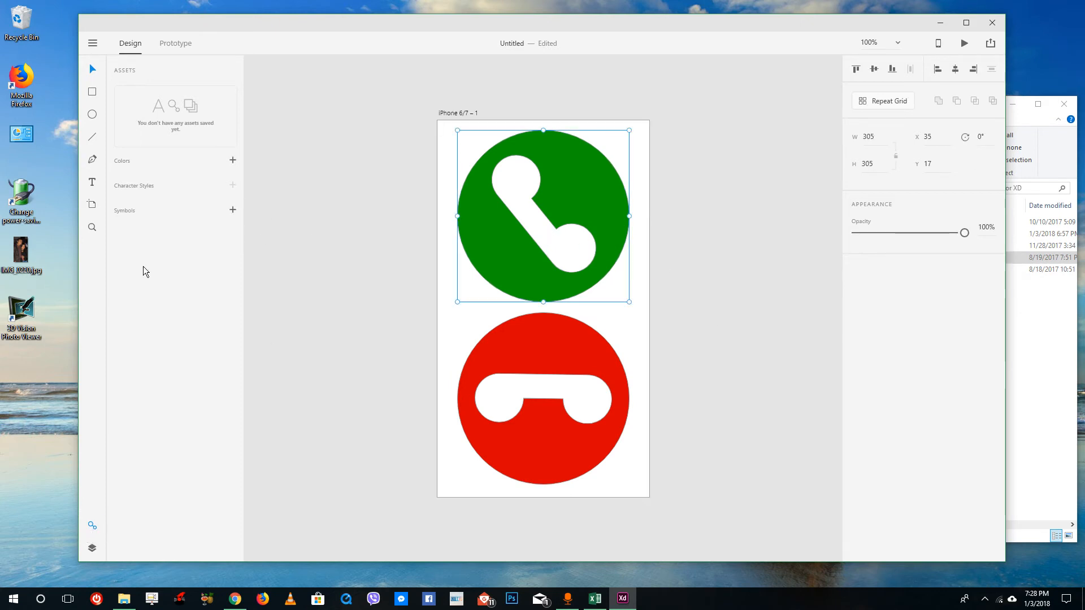
left_click(233, 210)
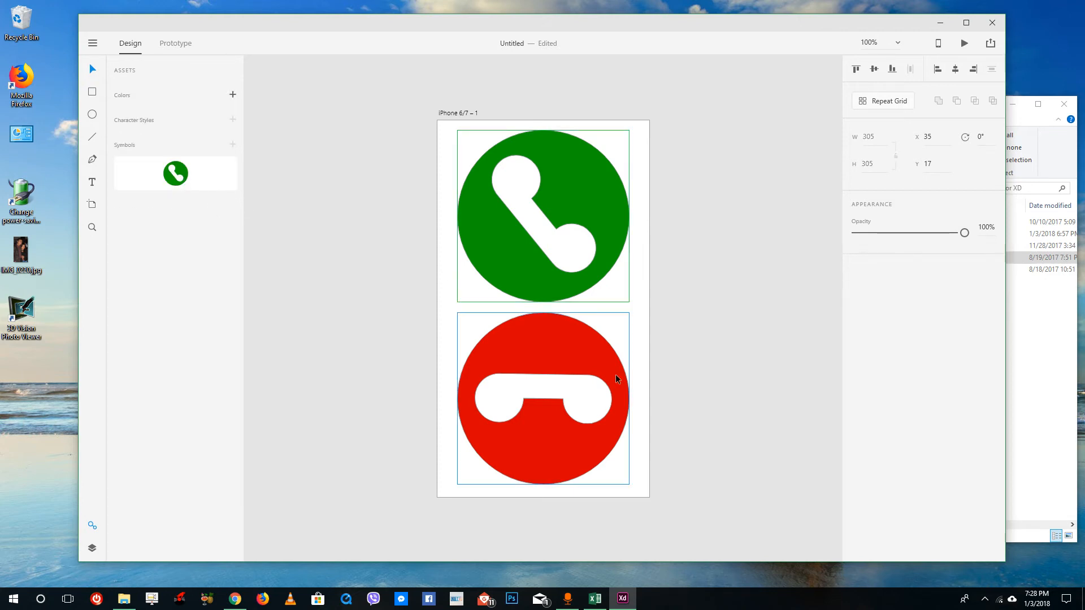
left_click(605, 360)
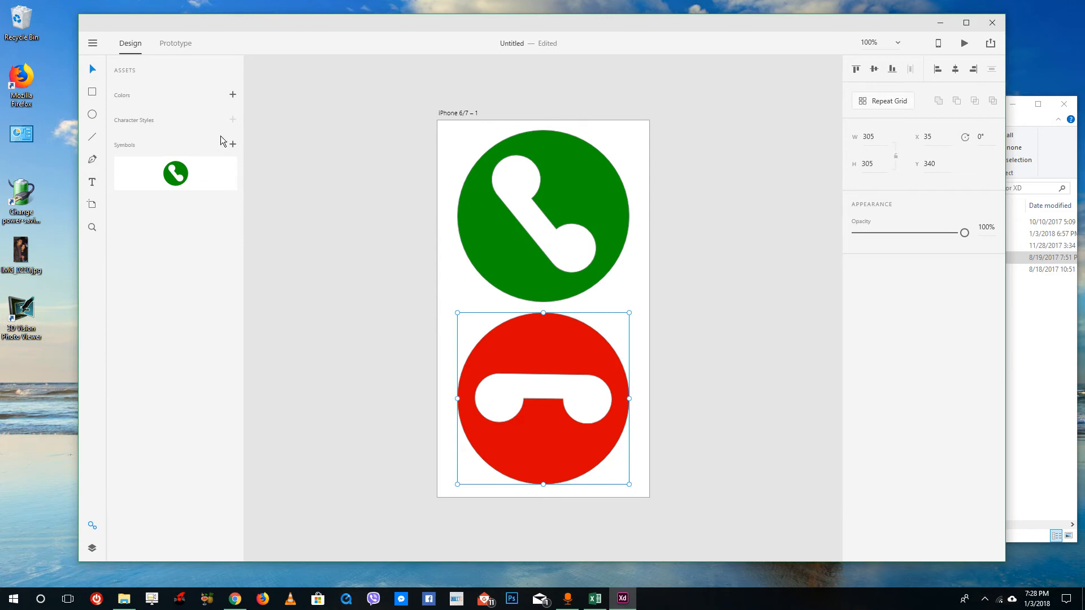
left_click(233, 145)
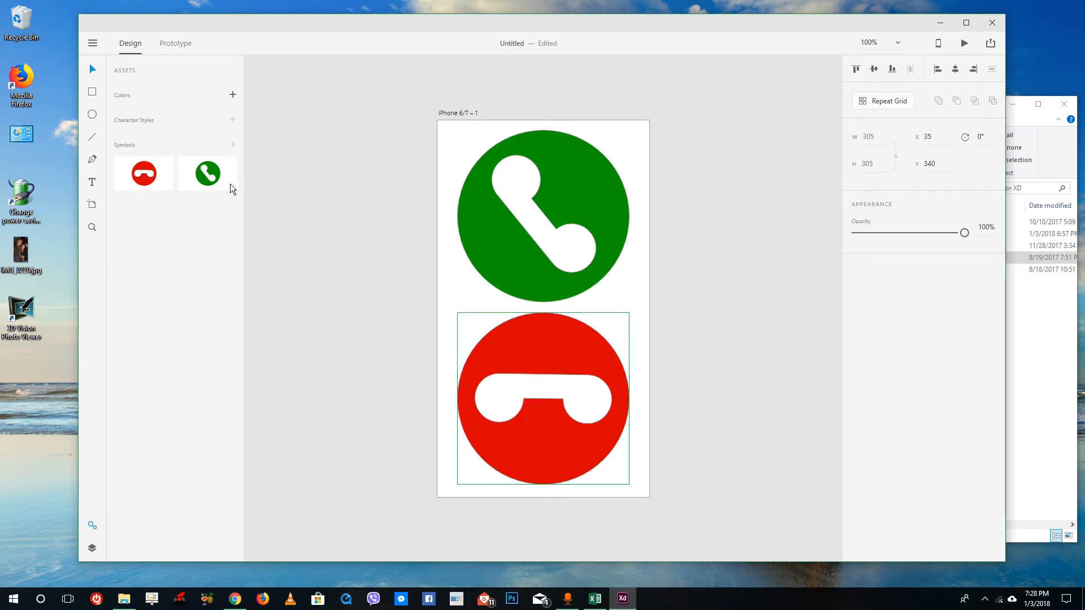
Delete both icons from the artboard and place three instances of the green call symbol from the assets
left_click_drag(340, 140, 711, 516)
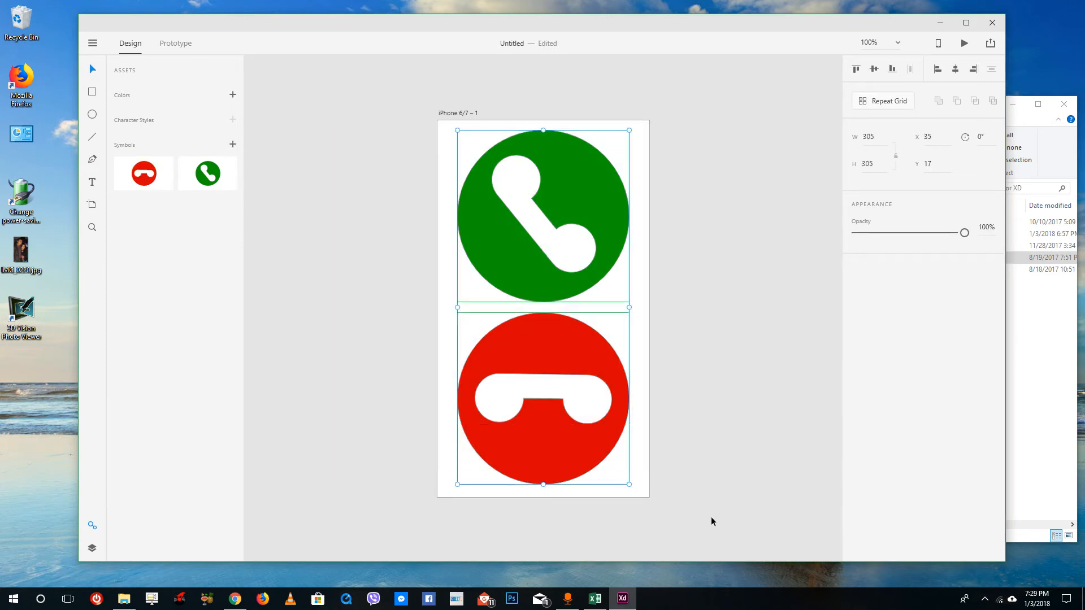
key("Delete")
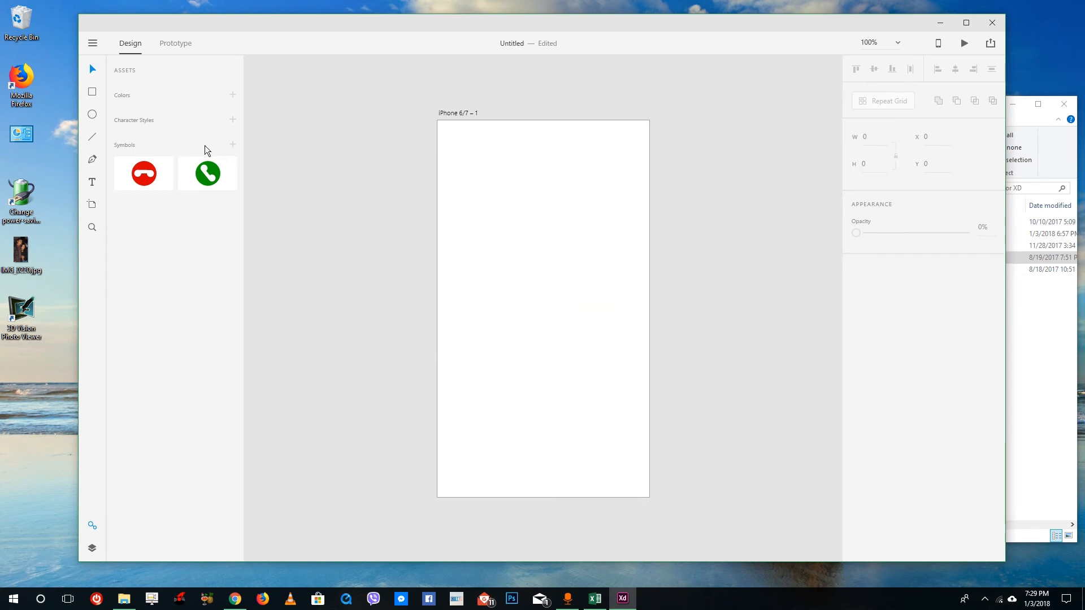
left_click_drag(207, 174, 517, 187)
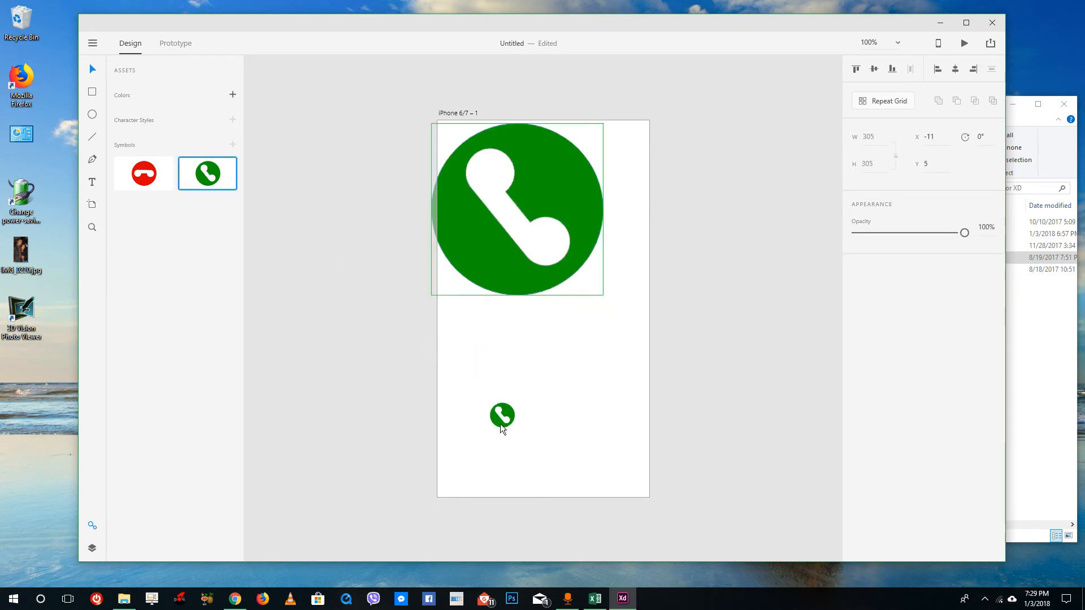
left_click_drag(500, 418, 503, 416)
left_click_drag(207, 178, 707, 208)
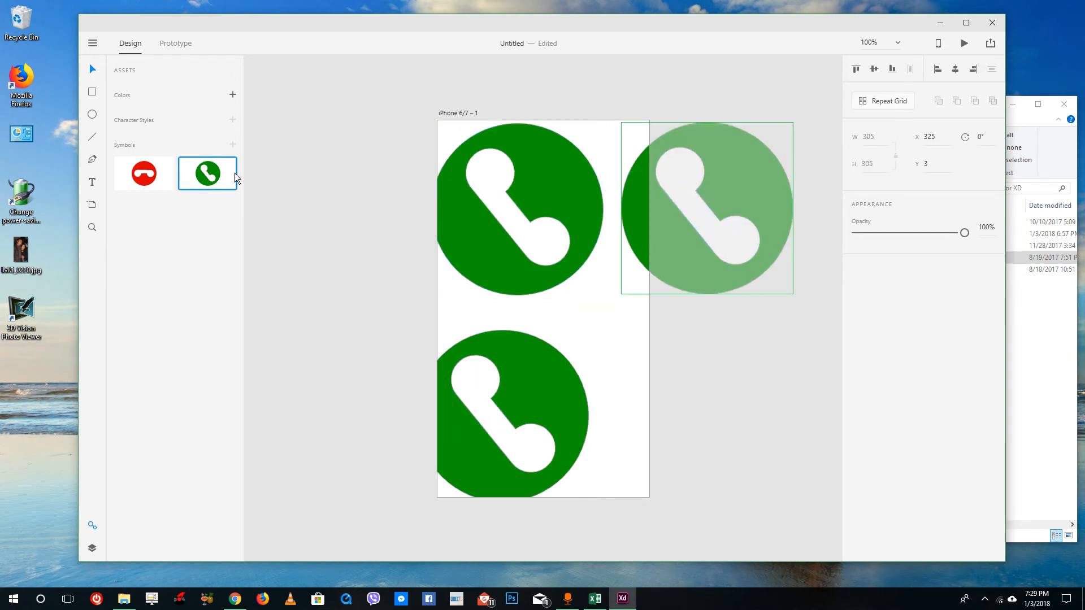
Try placing instances of the red hang-up symbol over the artboard, and delete them again
left_click_drag(142, 174, 350, 328)
left_click_drag(436, 315, 610, 343)
left_click_drag(325, 187, 473, 232)
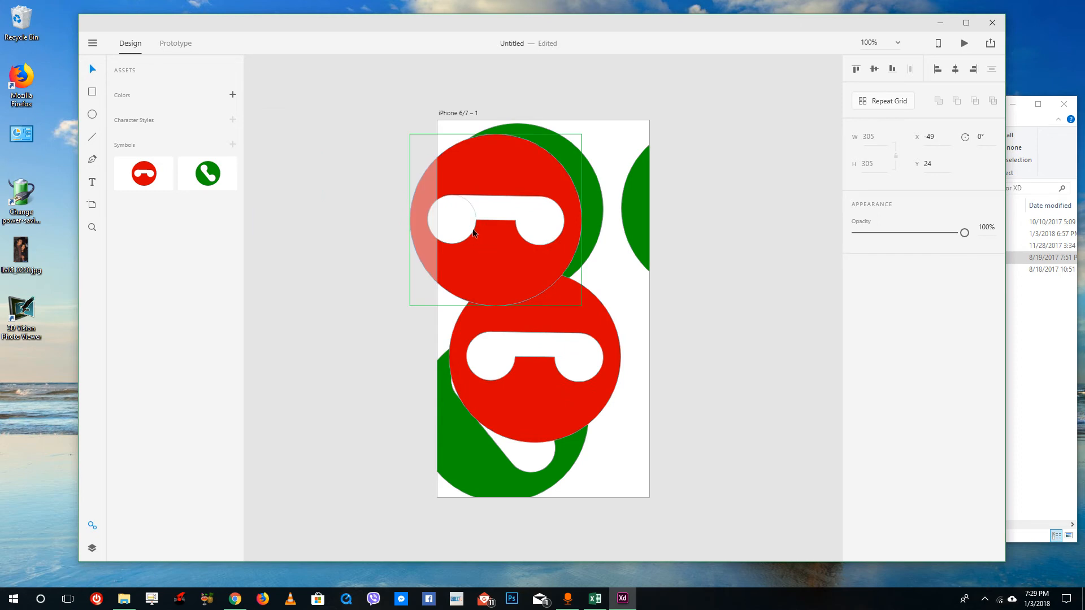
key("Delete")
left_click(589, 320)
key("Delete")
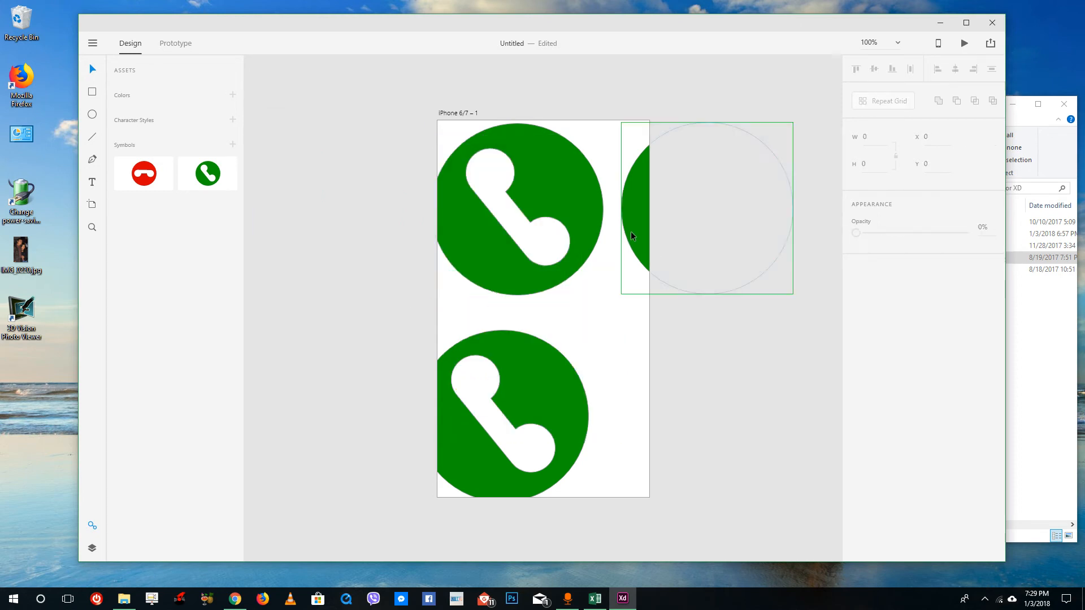
Move the green call icon that overhangs the artboard's right edge into the middle of the artboard, undoing a trial resize of its circle
left_click(631, 231)
left_click_drag(627, 207, 580, 324)
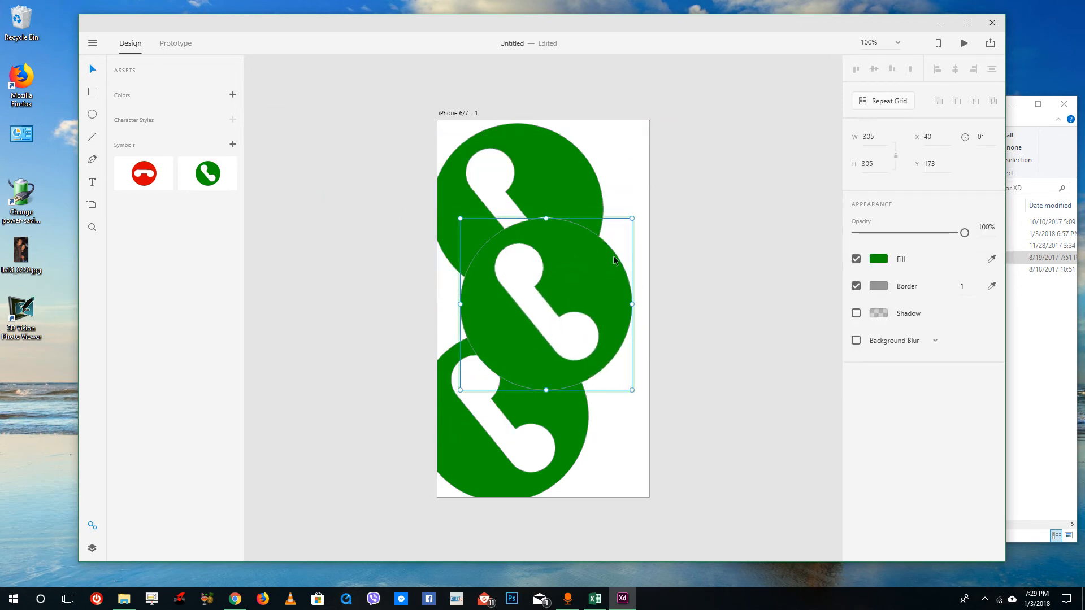
left_click_drag(633, 219, 546, 277)
key("ctrl+z")
Shift the middle call icon down and right, and scale its circle and handset together to about 111 px wide
left_click(731, 293)
left_click(600, 268)
left_click_drag(581, 256, 627, 294)
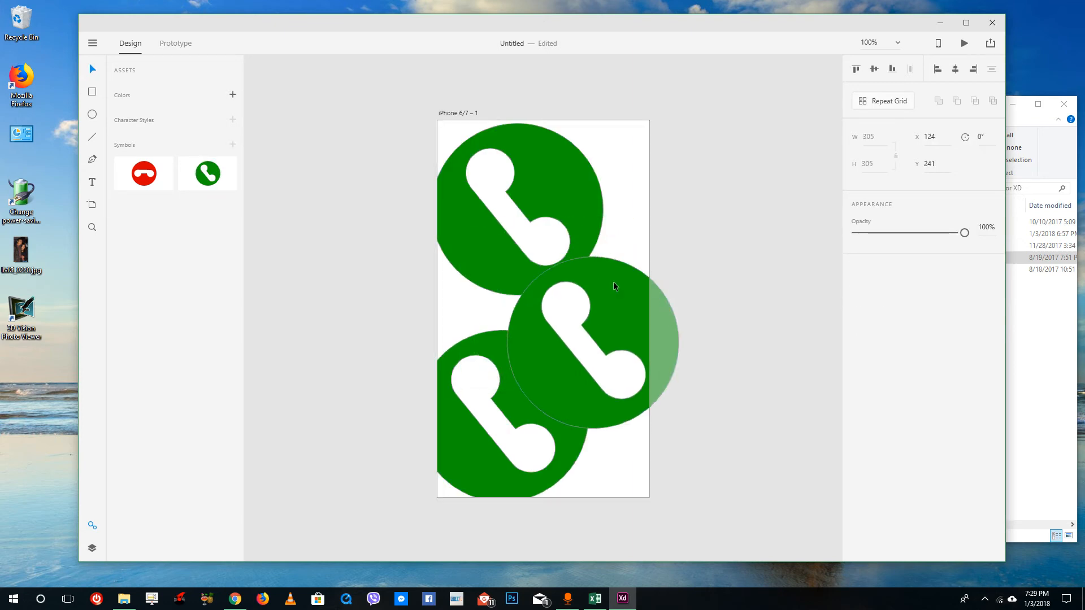
left_click(581, 344, "shift")
left_click_drag(681, 258, 612, 303)
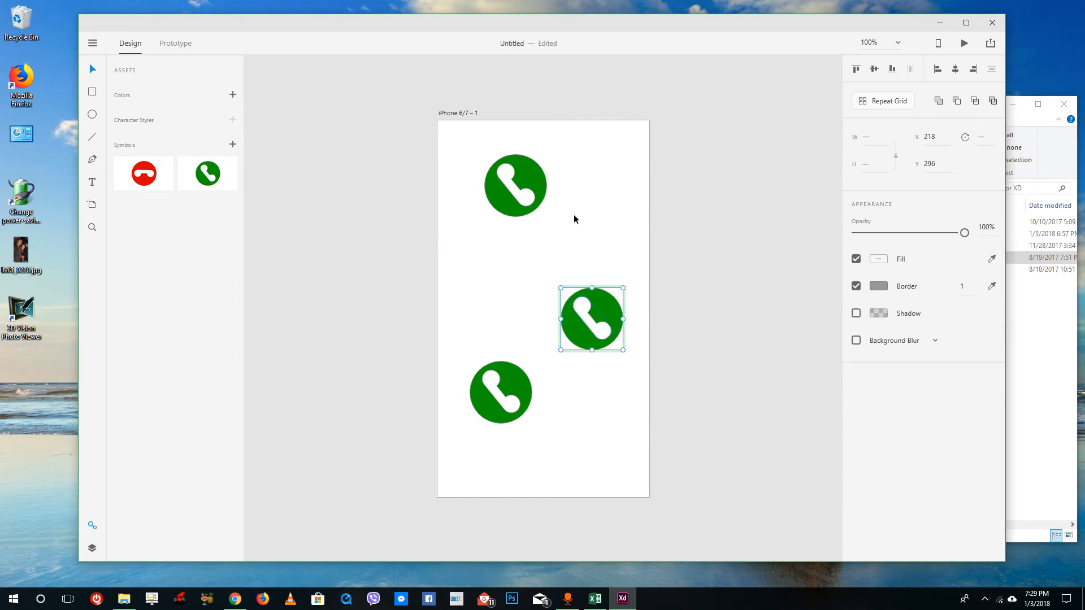
Change the circle fill to black in the topmost instance of the call symbol
left_click(537, 172)
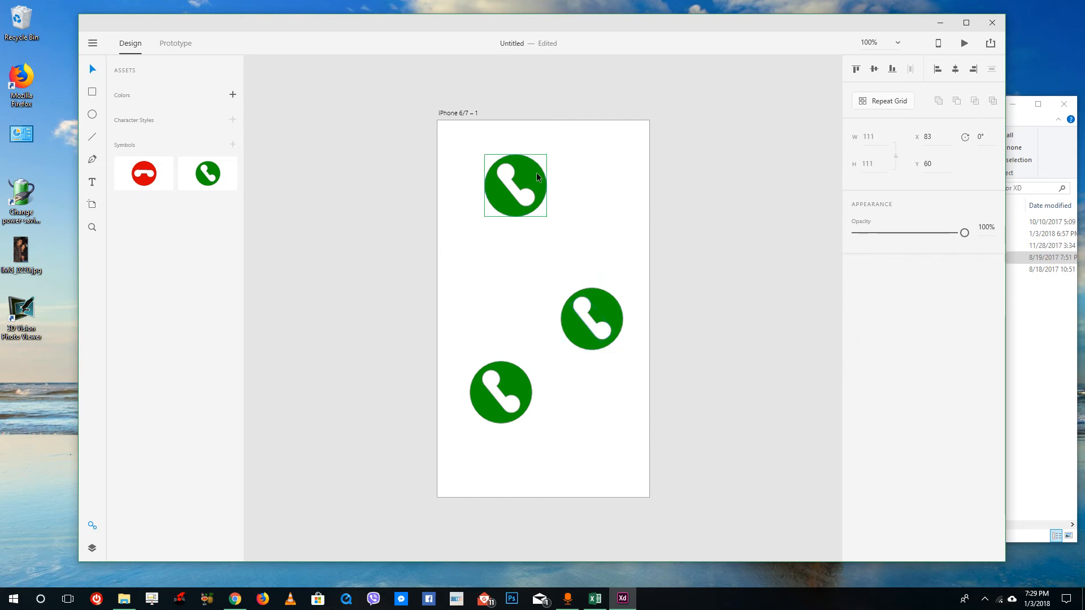
left_click(879, 262)
left_click_drag(799, 262, 723, 276)
left_click(821, 197)
left_click(557, 176)
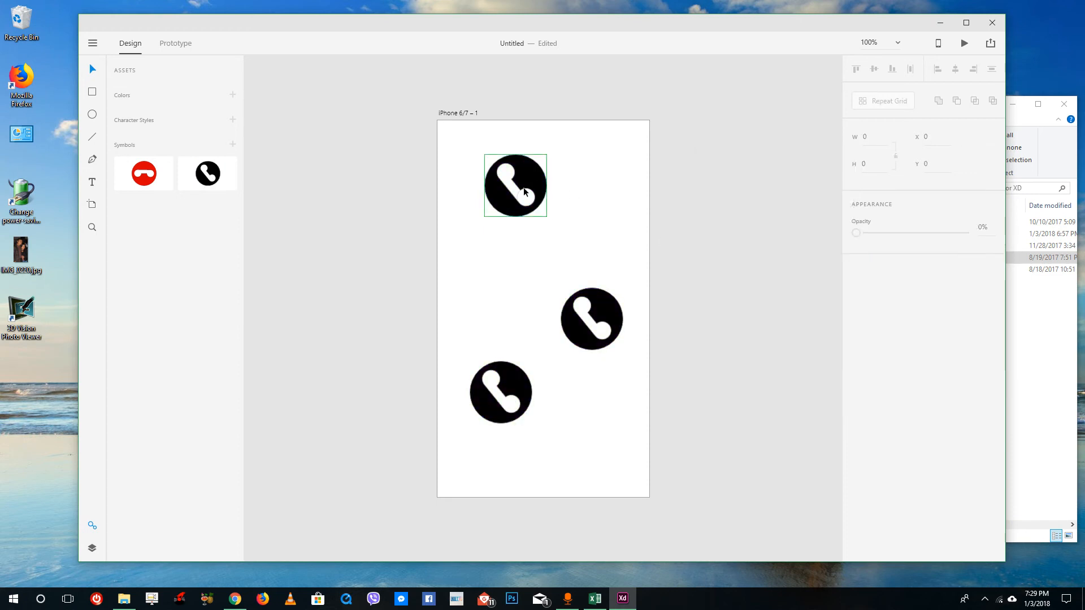
Ungroup the topmost call symbol instance to break its link to the symbol
left_click(532, 185)
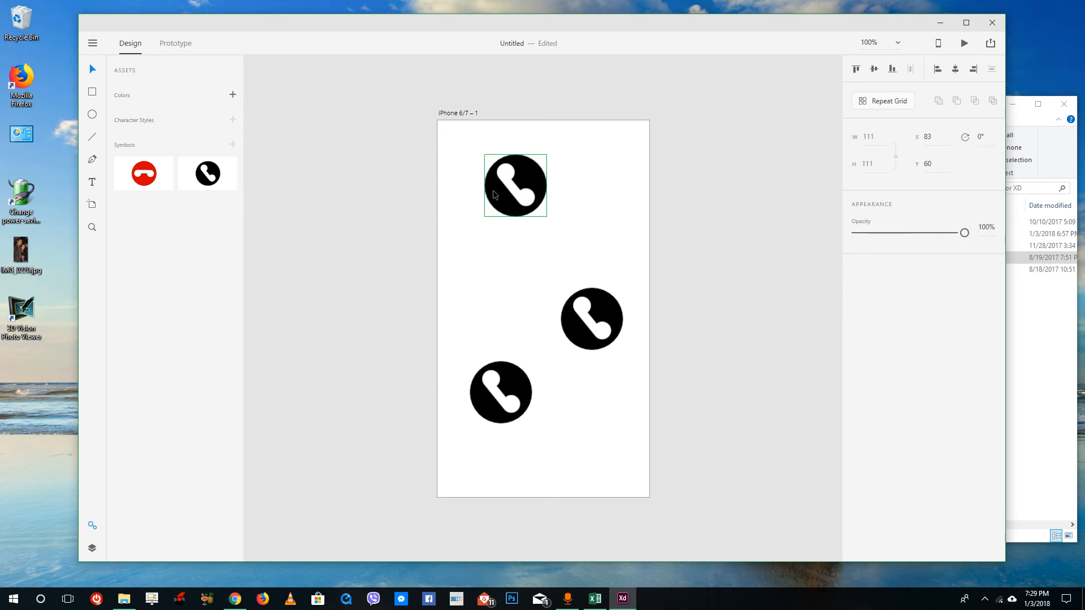
right_click(529, 178)
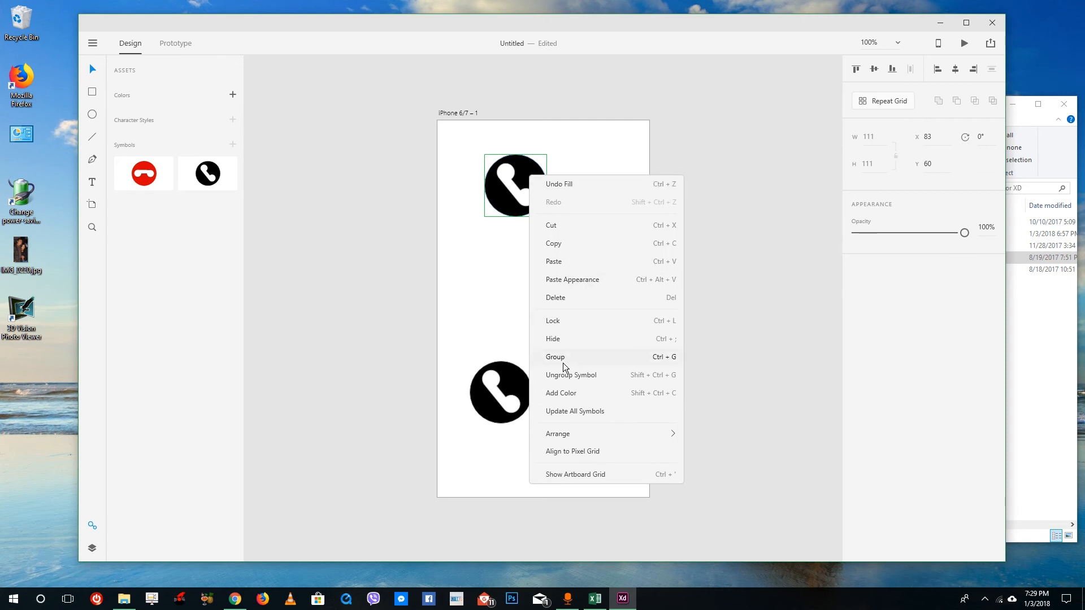
left_click(580, 379)
left_click(612, 206)
Set the fill of the ungrouped topmost call icon's circle to purple #8719E6
left_click(537, 183)
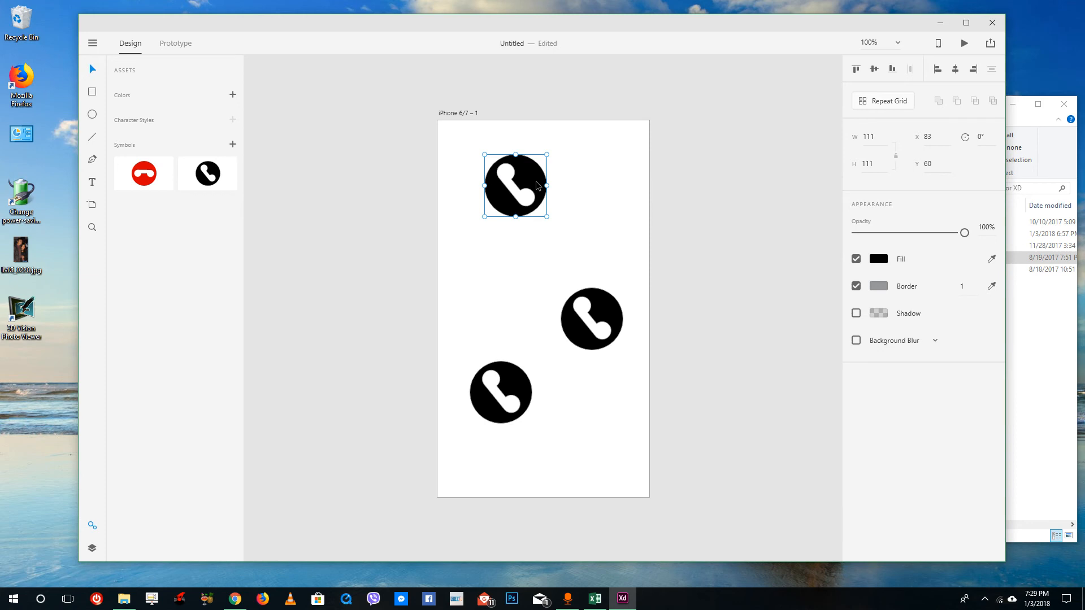
left_click(879, 259)
left_click(795, 192)
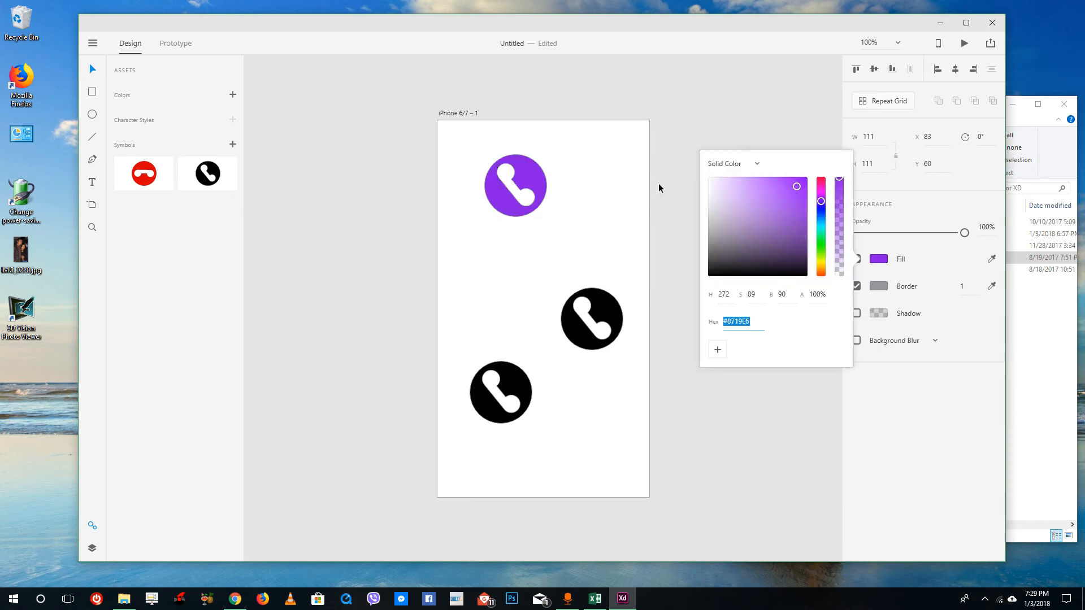
left_click(529, 188)
Place two instances of the red hang-up symbol on the artboard, trying and undoing a resize of the lower one's circle alone
left_click_drag(154, 178, 593, 458)
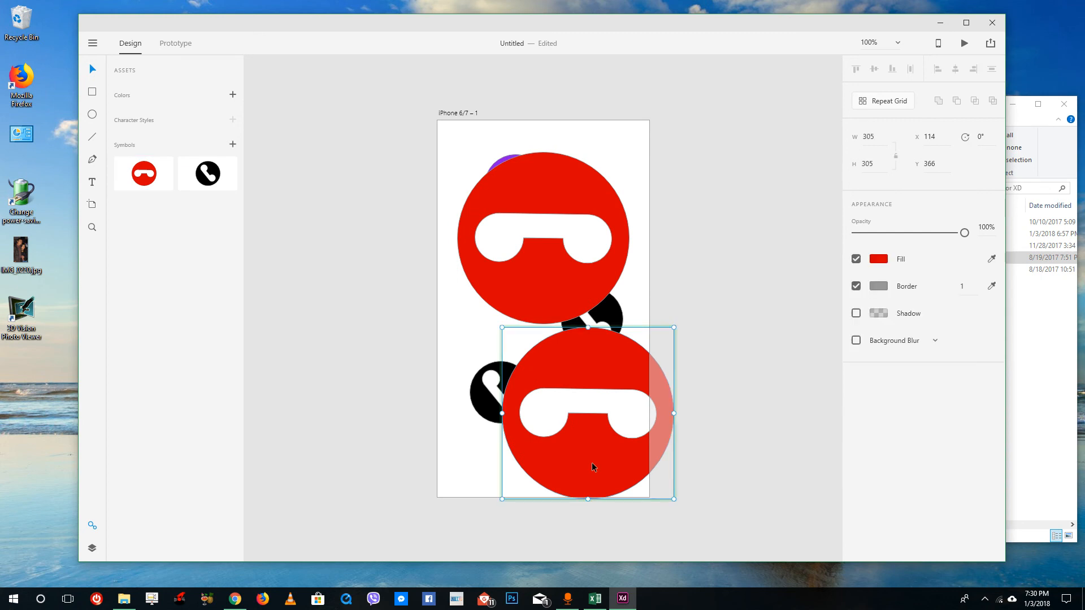
double_click(622, 405)
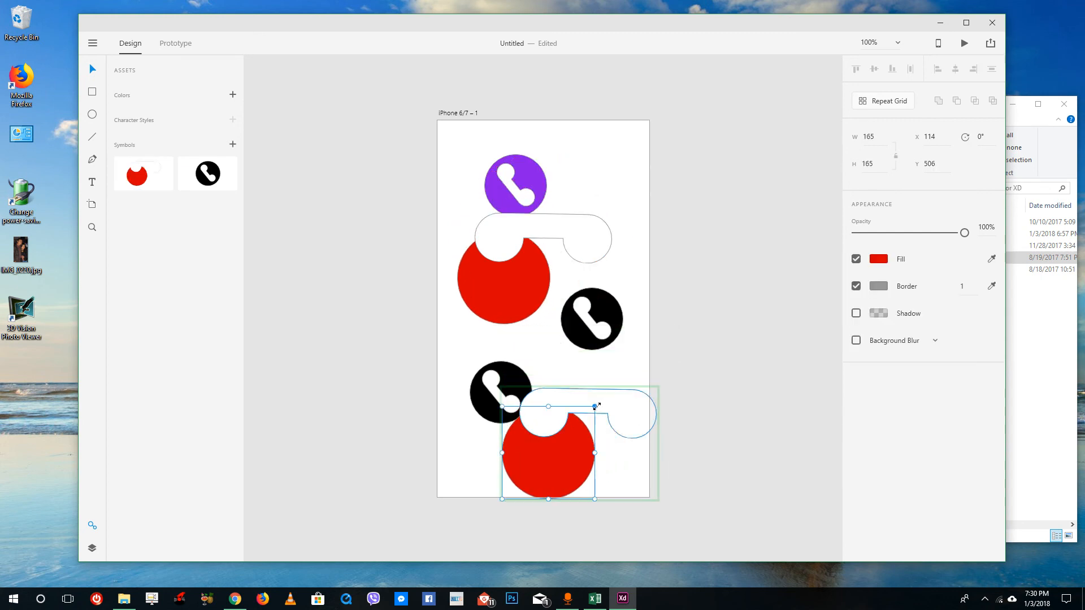
left_click(641, 368)
left_click(670, 382)
Scale the lower hang-up instance's circle and handset together to about 121 px wide, and shift them up and right
left_click(593, 404)
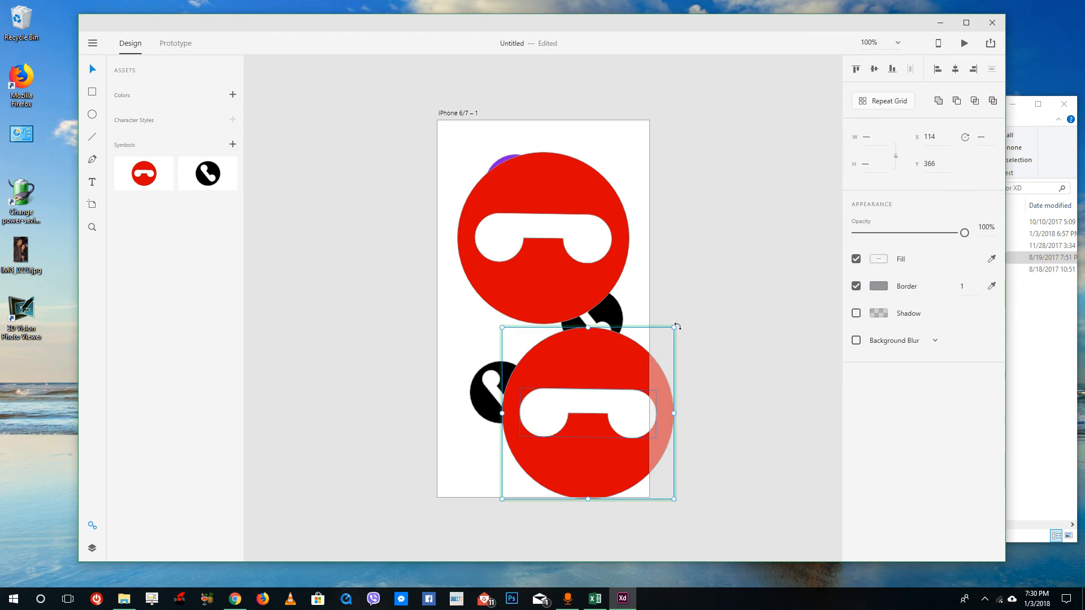
left_click_drag(675, 326, 633, 374)
left_click_drag(557, 442, 589, 421)
Ungroup the lower hang-up symbol instance to detach it from the symbol
right_click(594, 424)
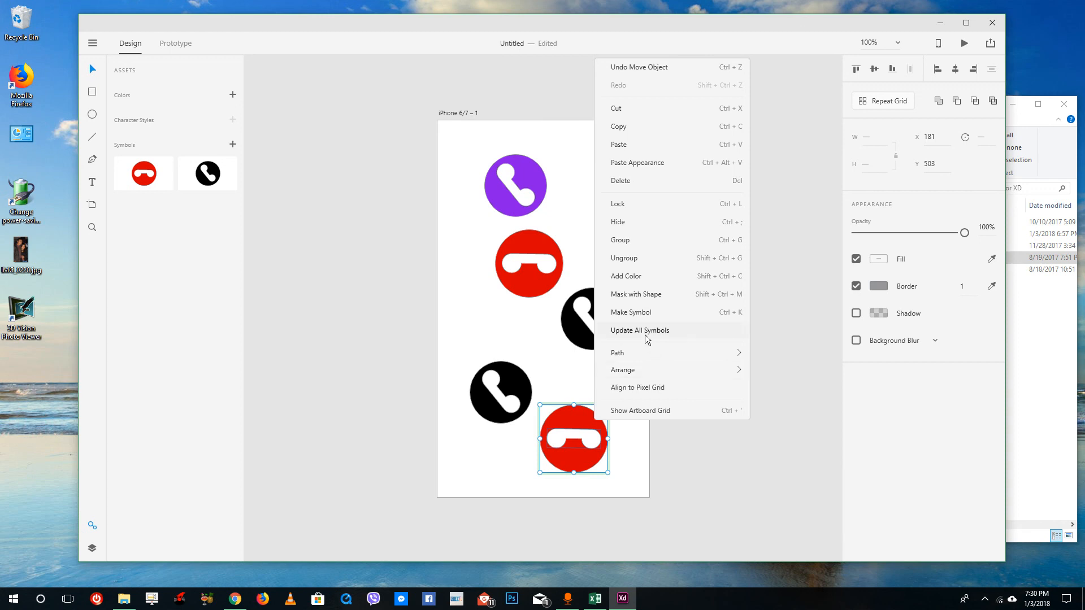
left_click(680, 441)
right_click(581, 445)
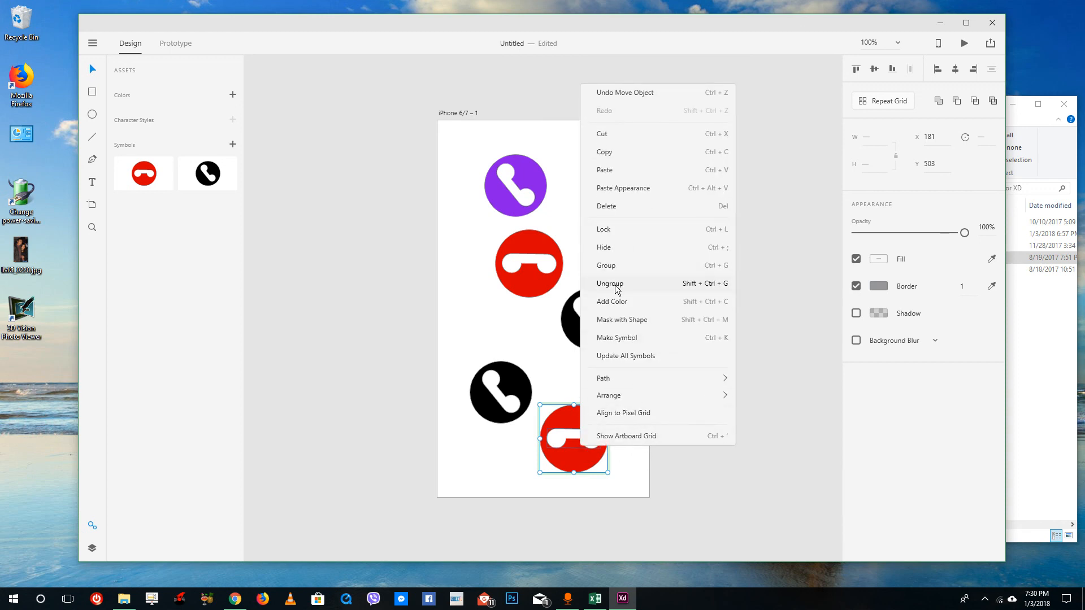
left_click(784, 365)
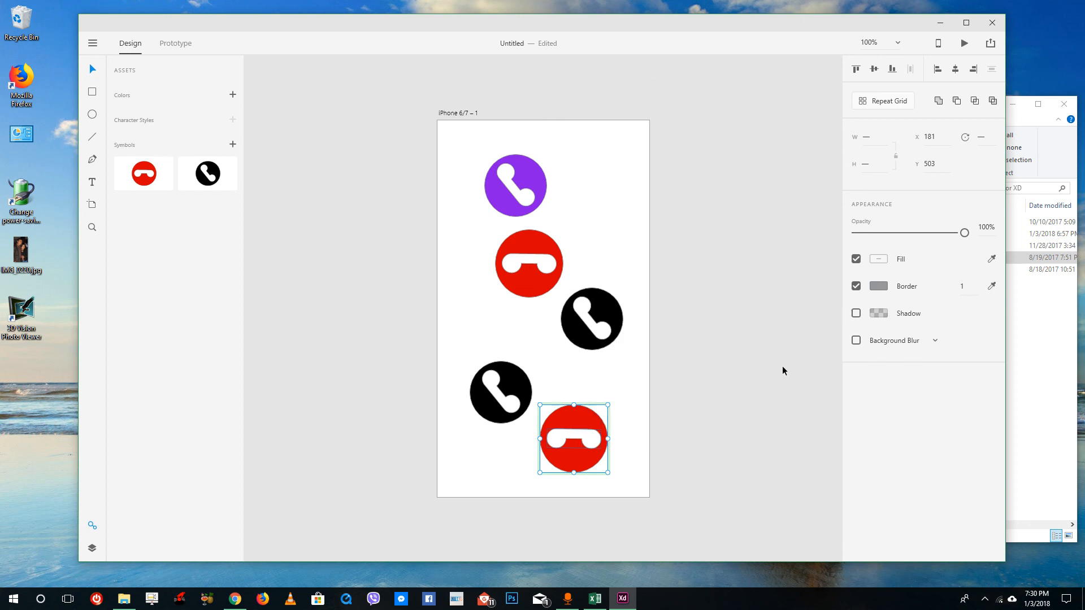
right_click(594, 421)
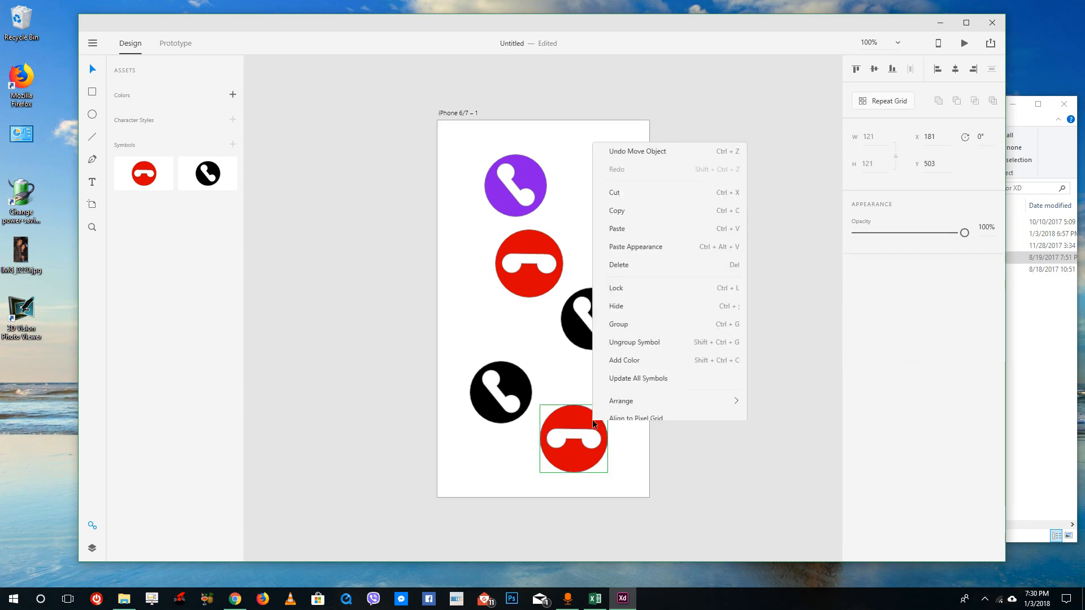
left_click(656, 311)
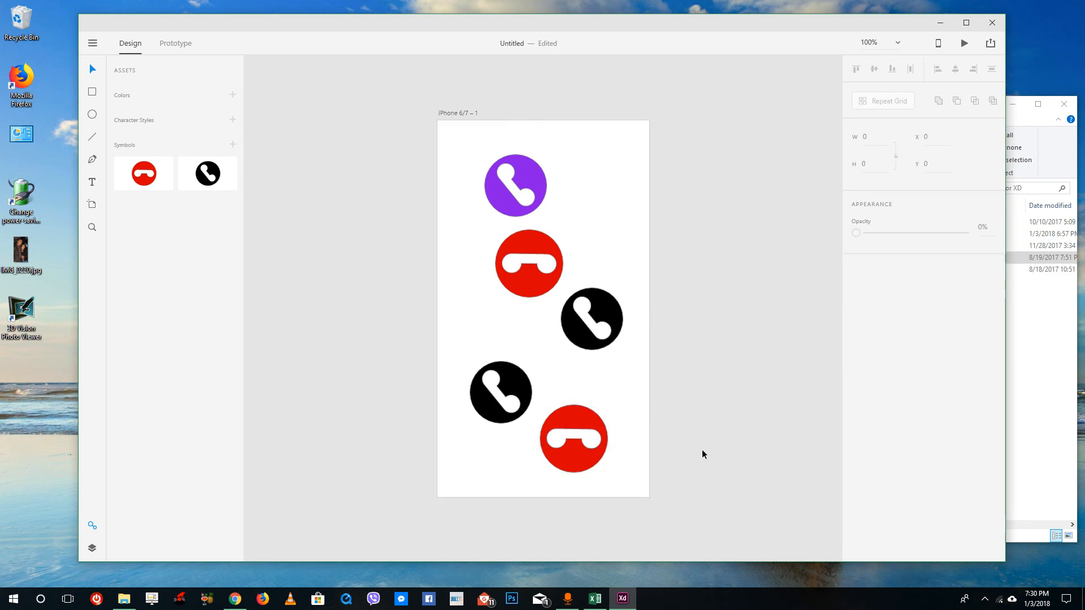
Set the fill of the ungrouped lower hang-up icon's circle to blue #5642E3
left_click(589, 429)
left_click(589, 423)
left_click(878, 259)
left_click(775, 235)
left_click_drag(776, 236, 774, 264)
left_click(739, 185)
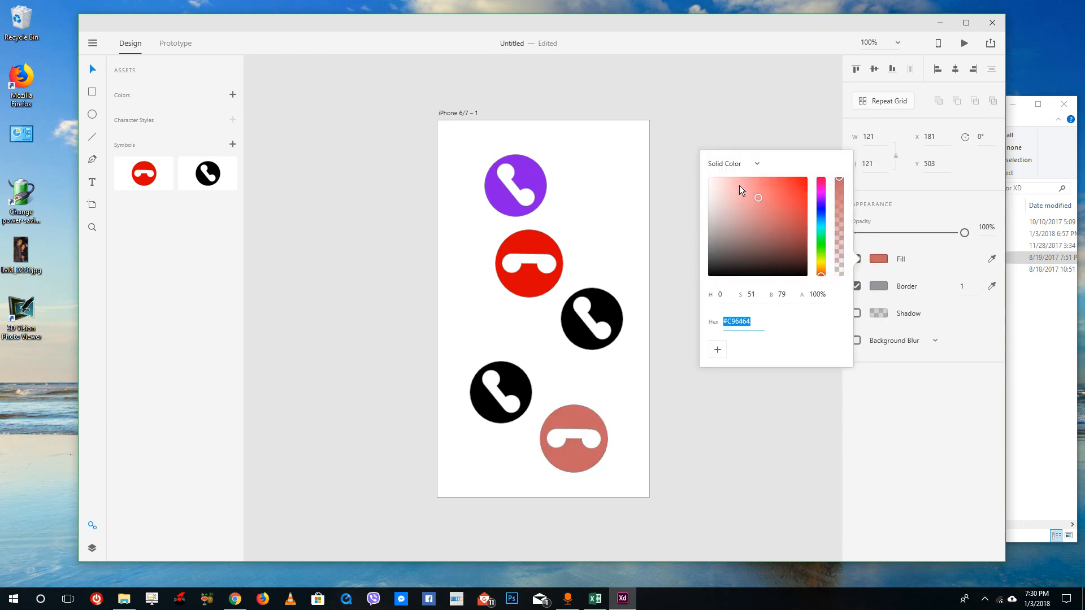
left_click_drag(771, 192, 823, 208)
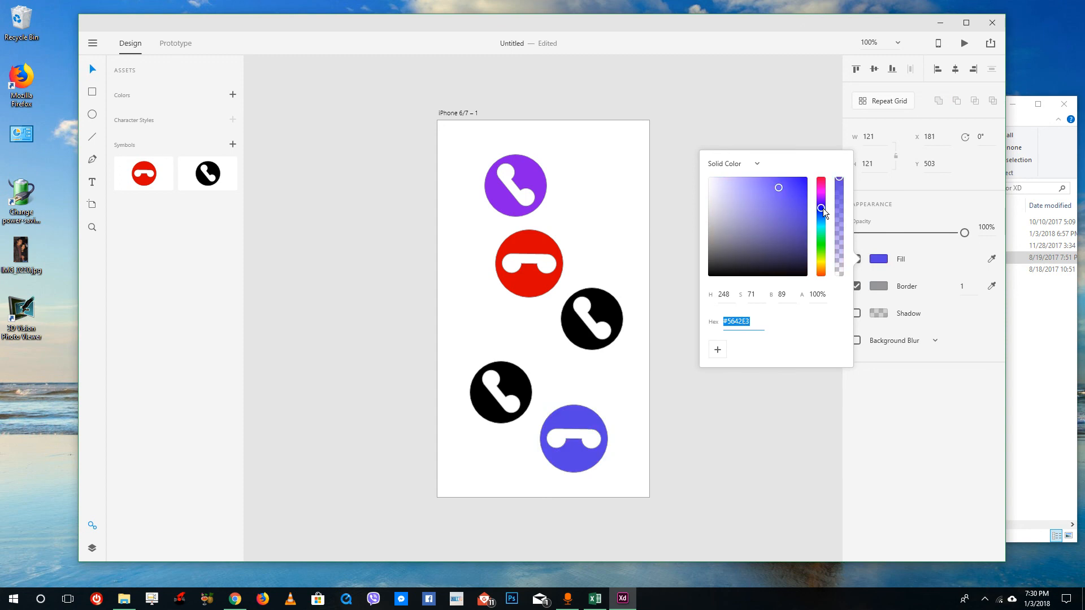
left_click(682, 189)
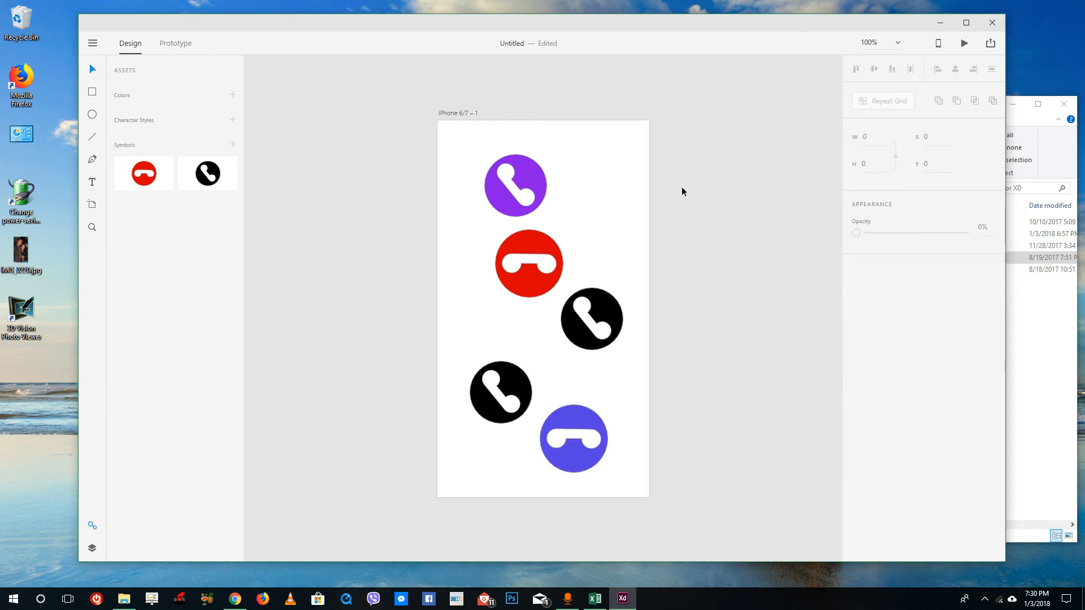